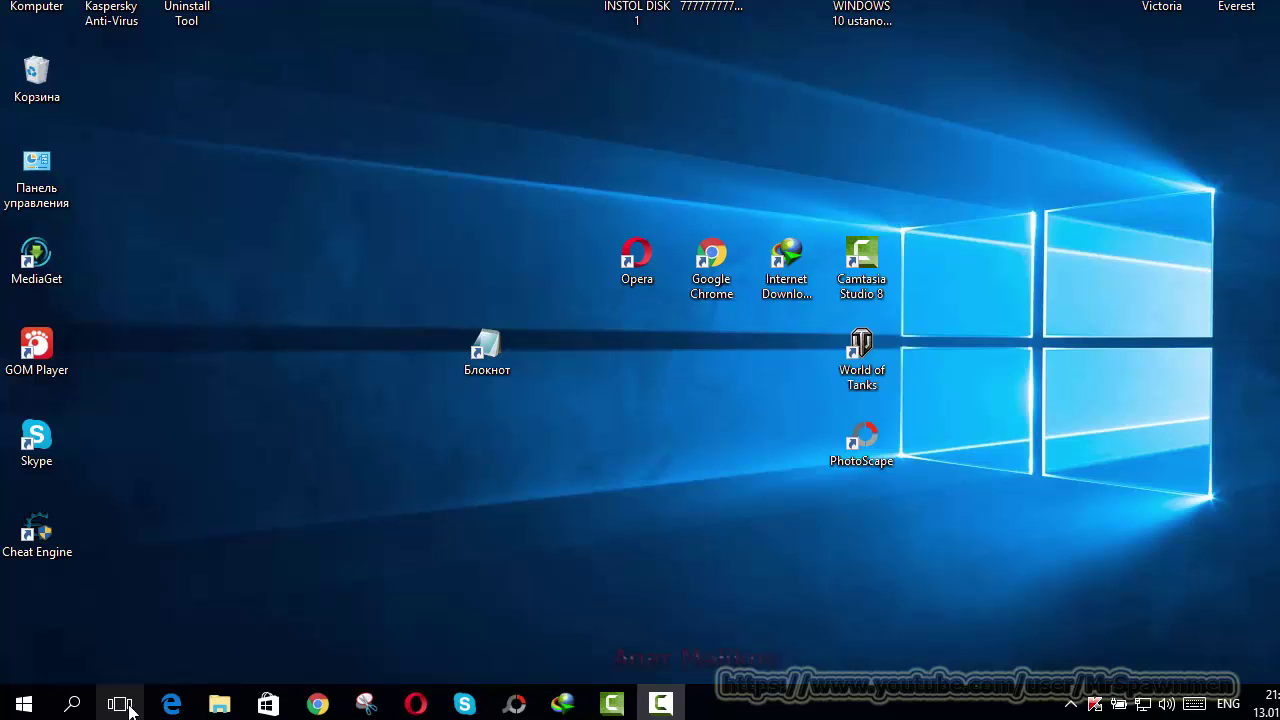
Create a second virtual desktop from Task View and return to Рабочий стол 1
click(113, 705)
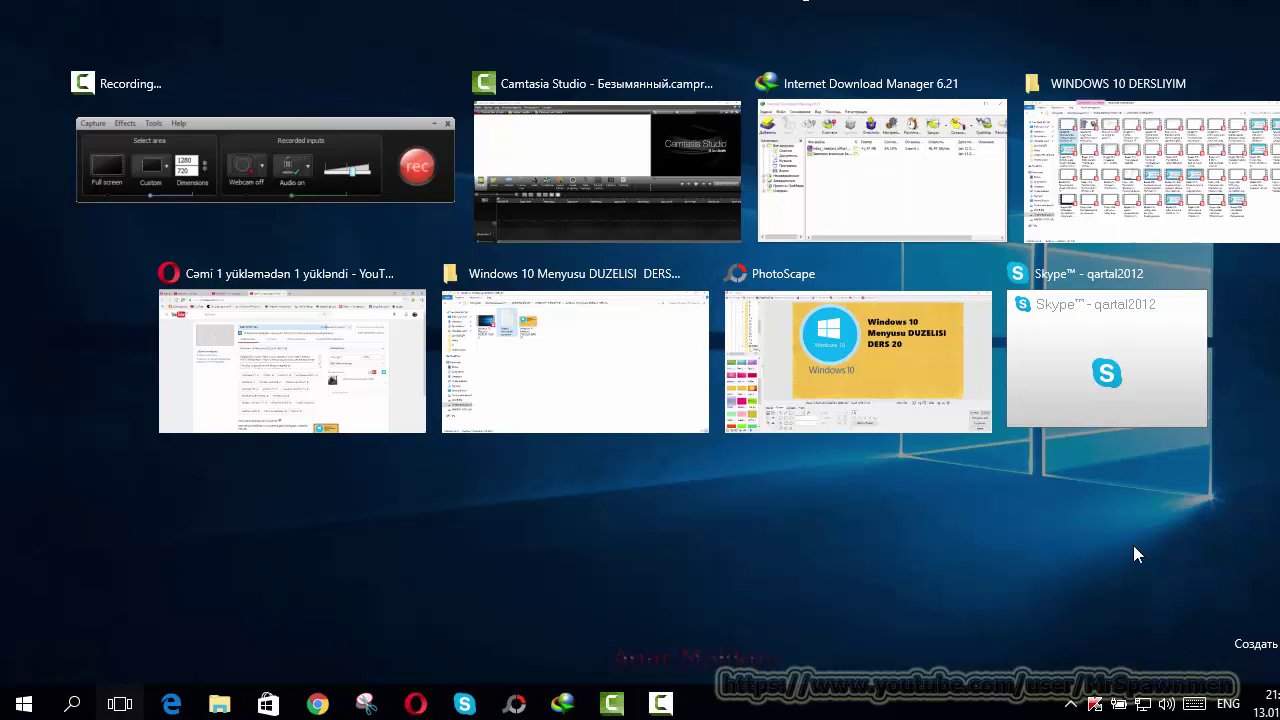
click(117, 705)
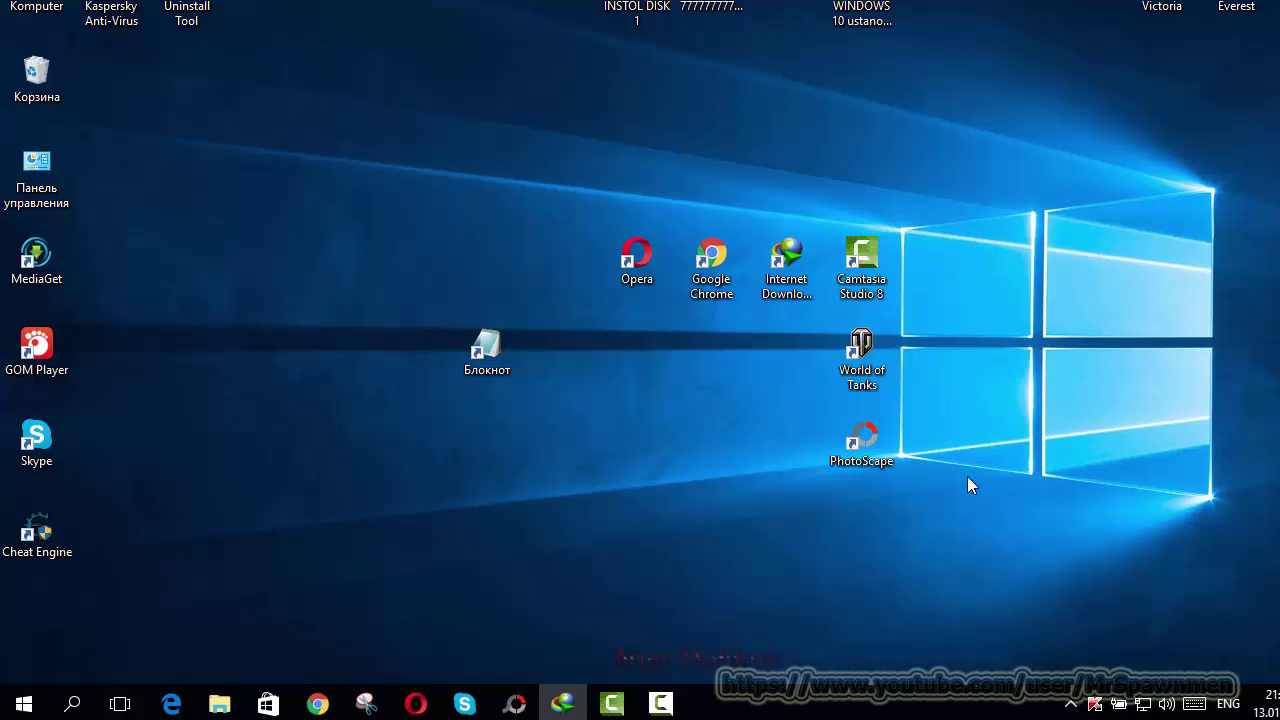
click(119, 704)
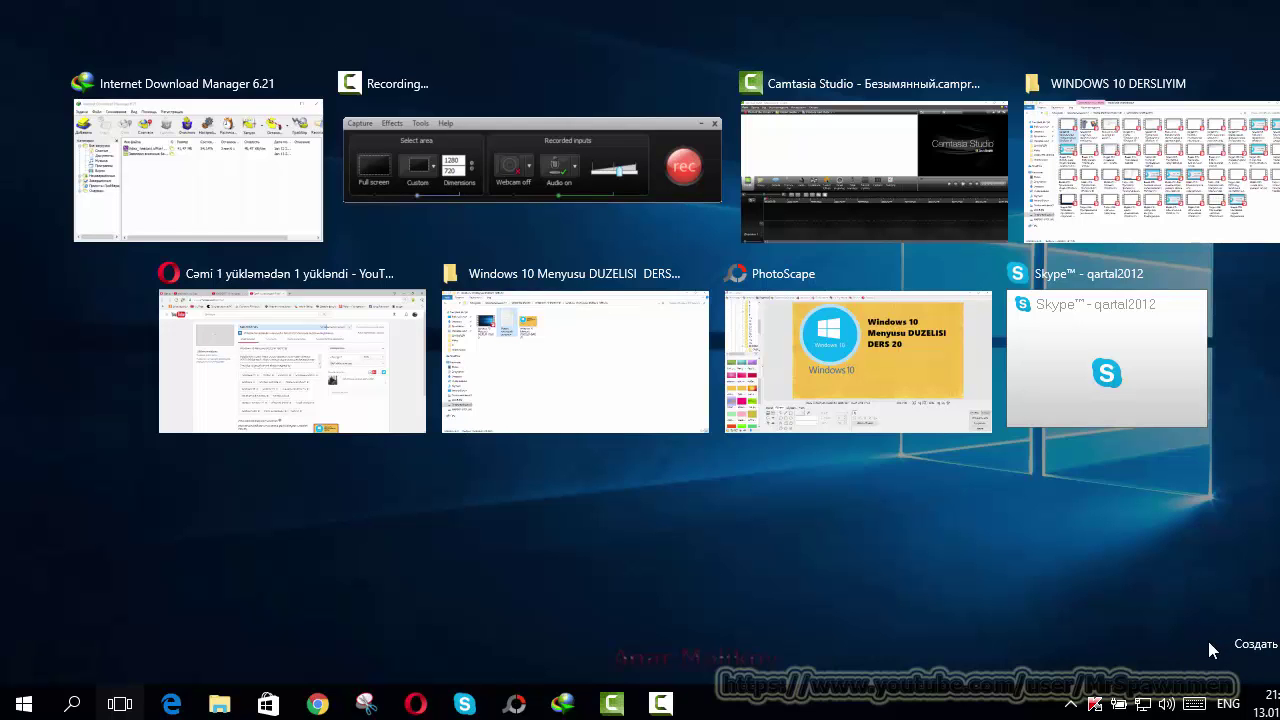
click(1252, 644)
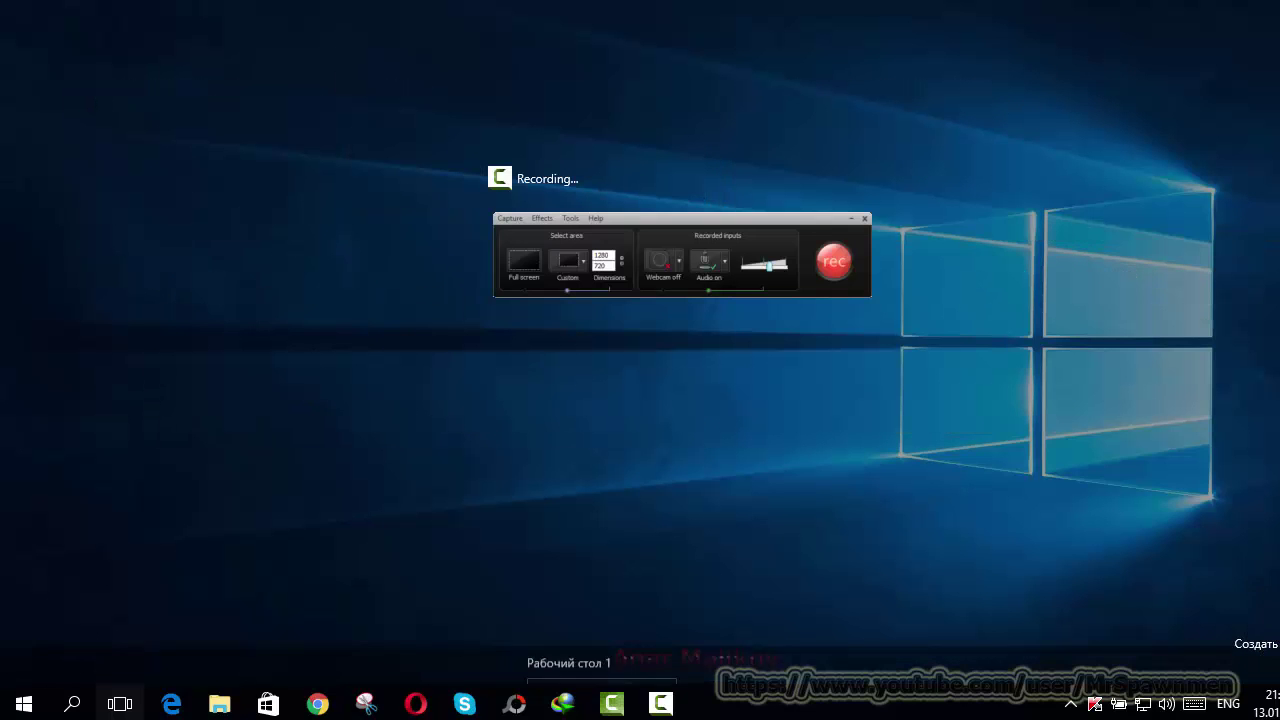
mouse_move(791, 595)
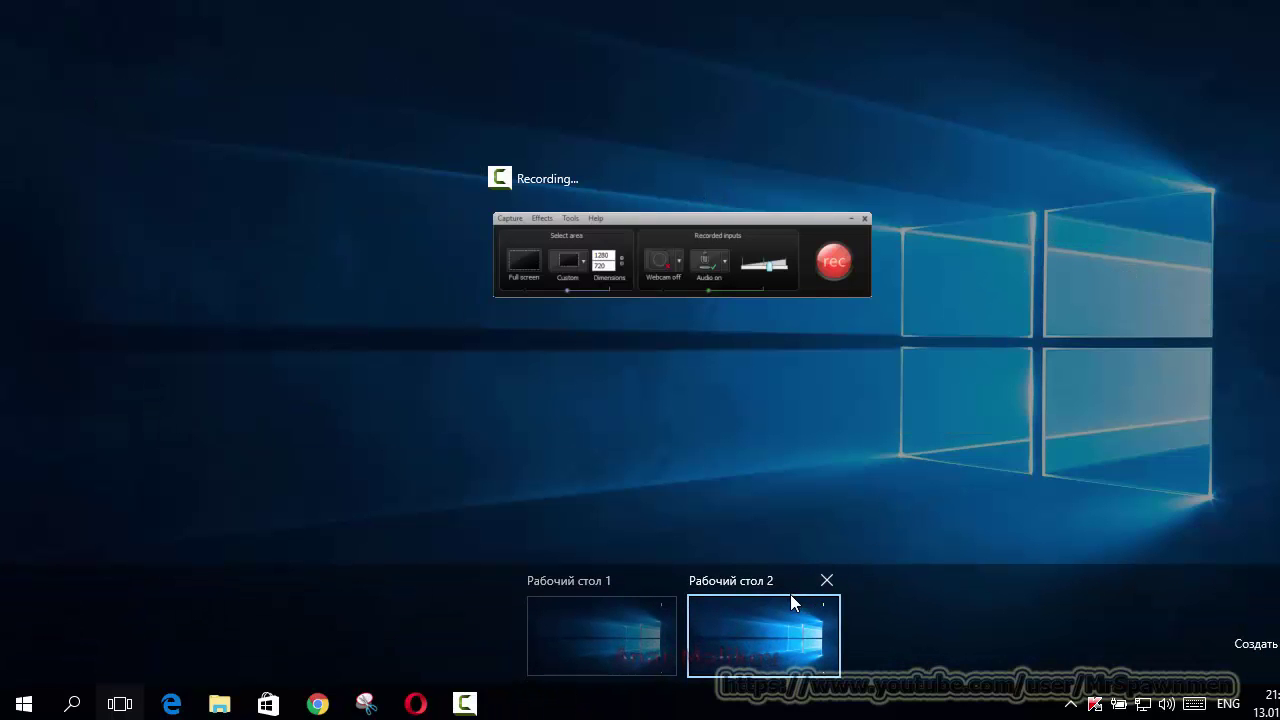
click(690, 636)
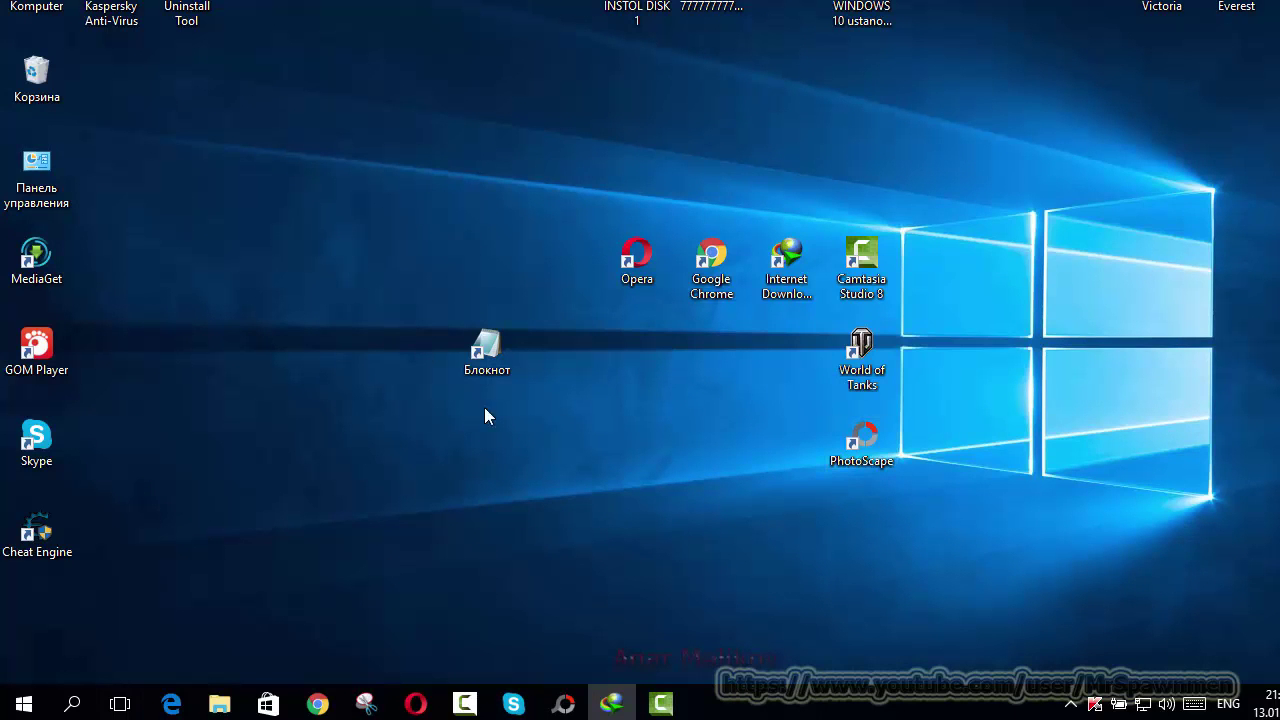
Switch to Рабочий стол 2 to check its running apps, and return to Рабочий стол 1
click(120, 704)
click(788, 650)
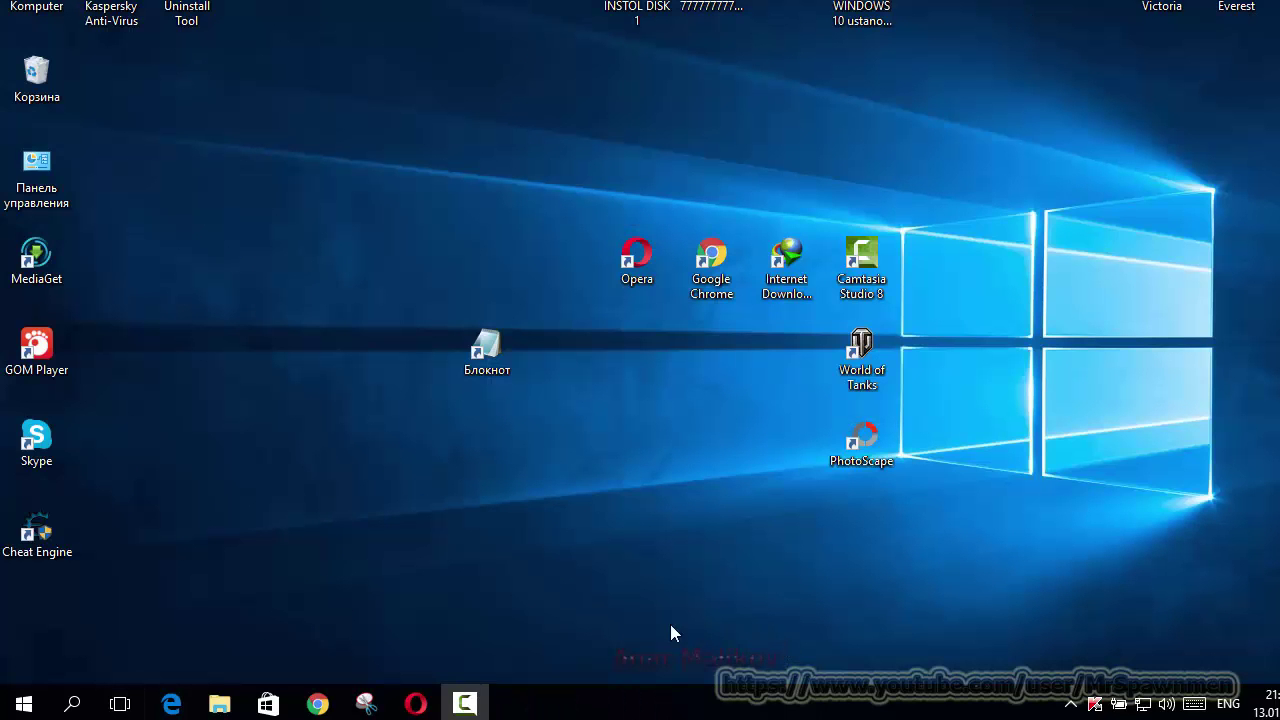
click(128, 704)
click(764, 645)
mouse_move(470, 714)
click(118, 702)
click(640, 634)
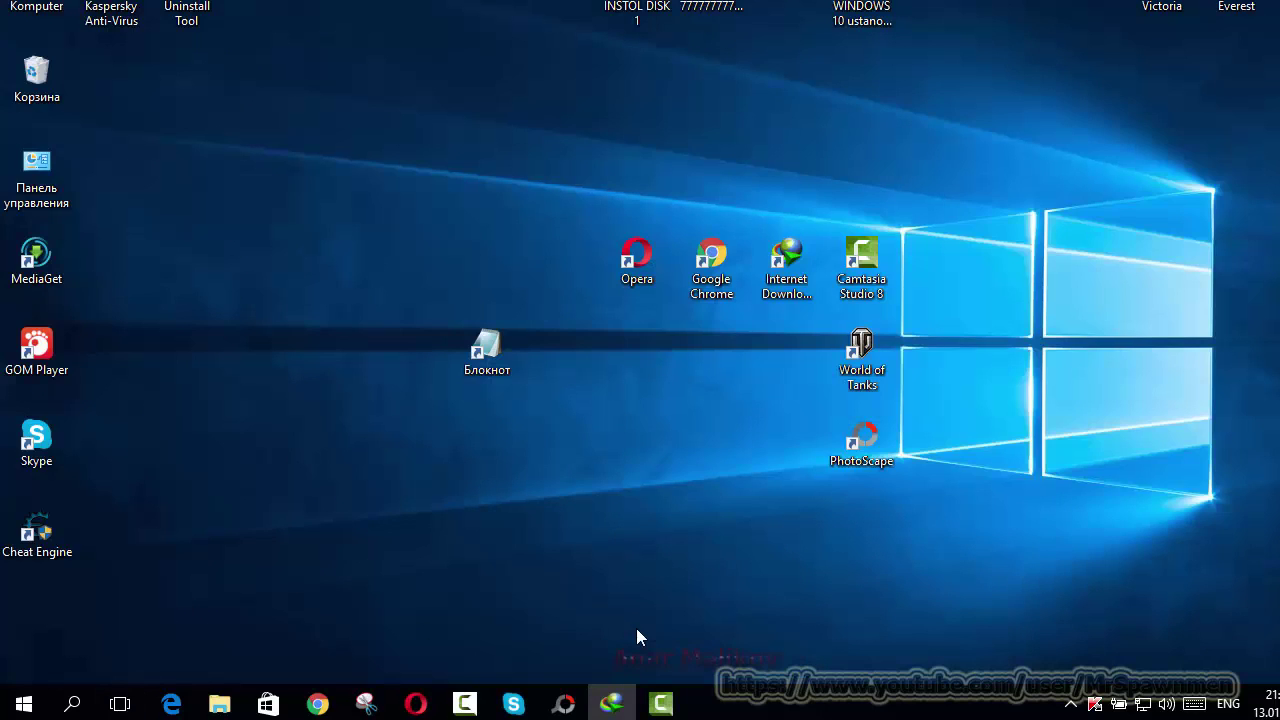
Move the PhotoScape window from Рабочий стол 1 to Рабочий стол 2 and switch to that desktop
click(118, 702)
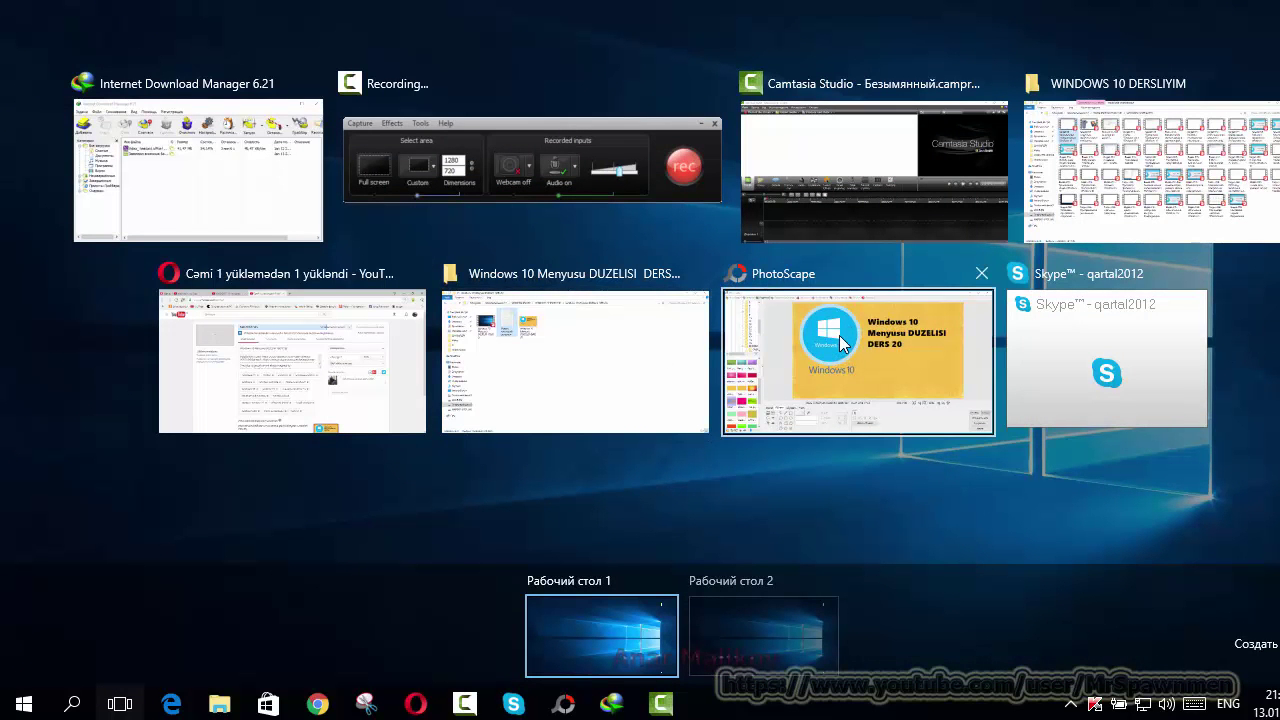
drag(840, 336, 767, 621)
click(772, 638)
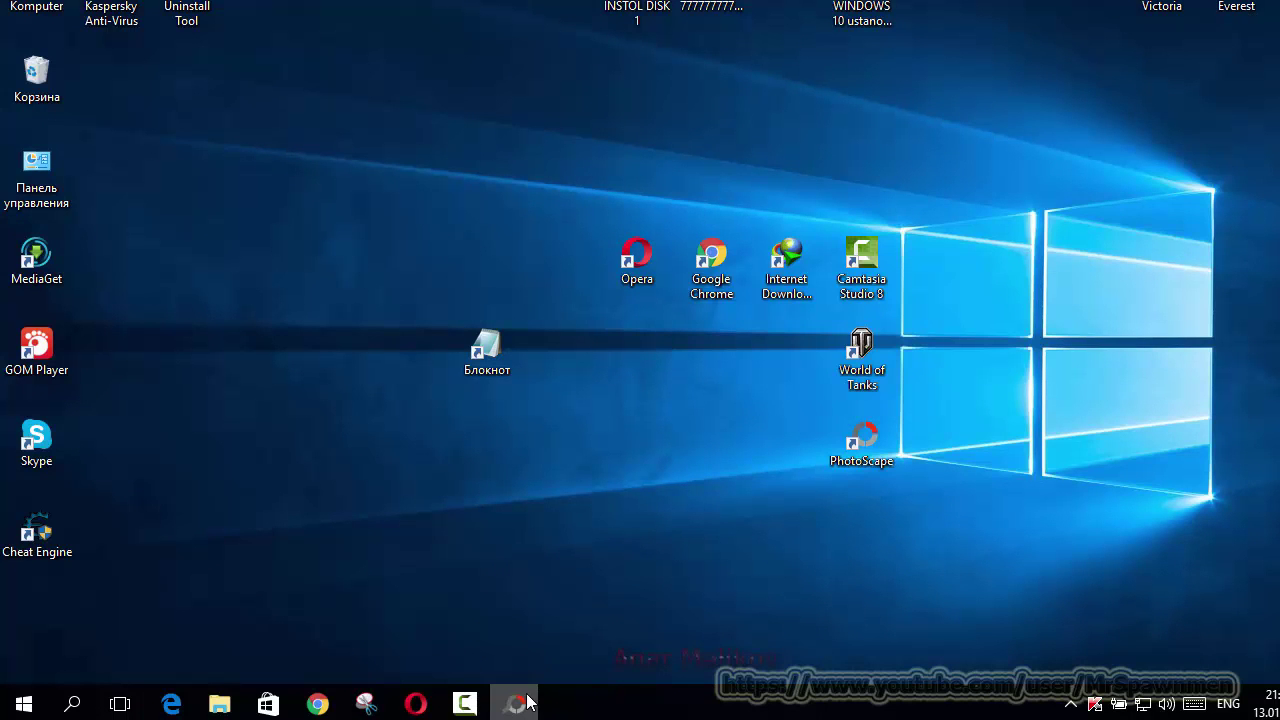
mouse_move(536, 710)
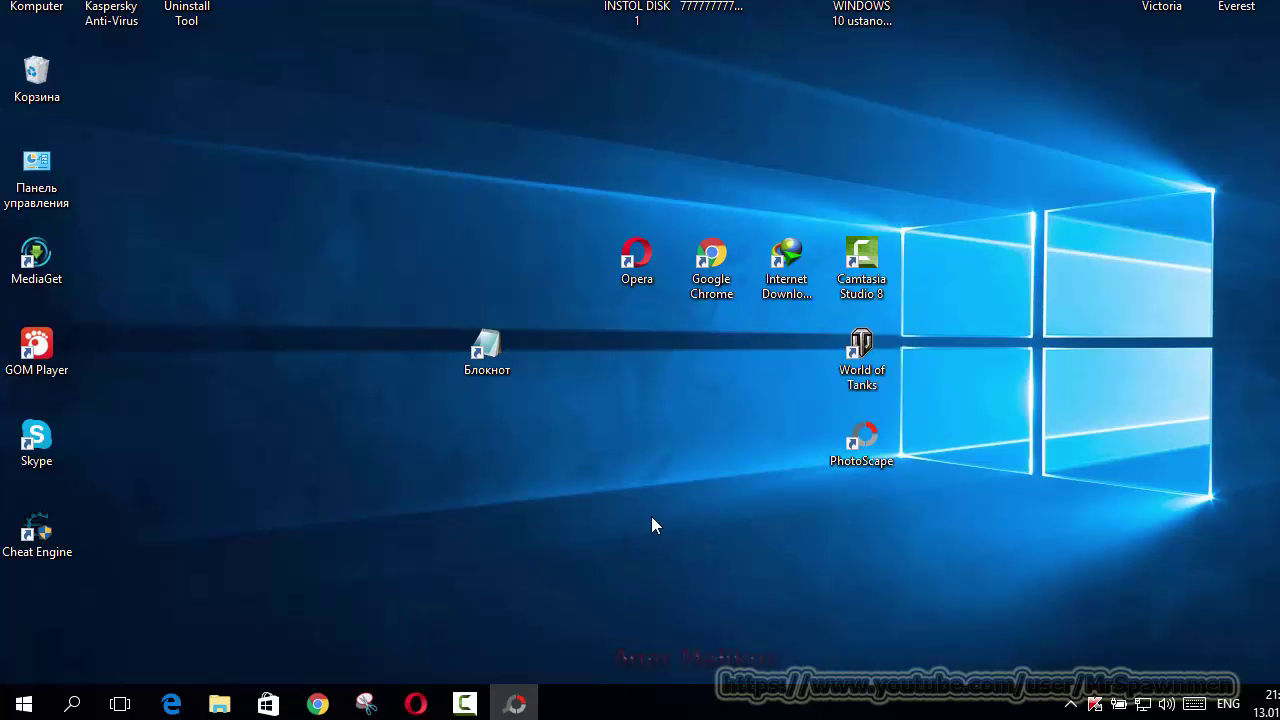
Move the PhotoScape window back to Рабочий стол 1 and switch to that desktop
click(120, 704)
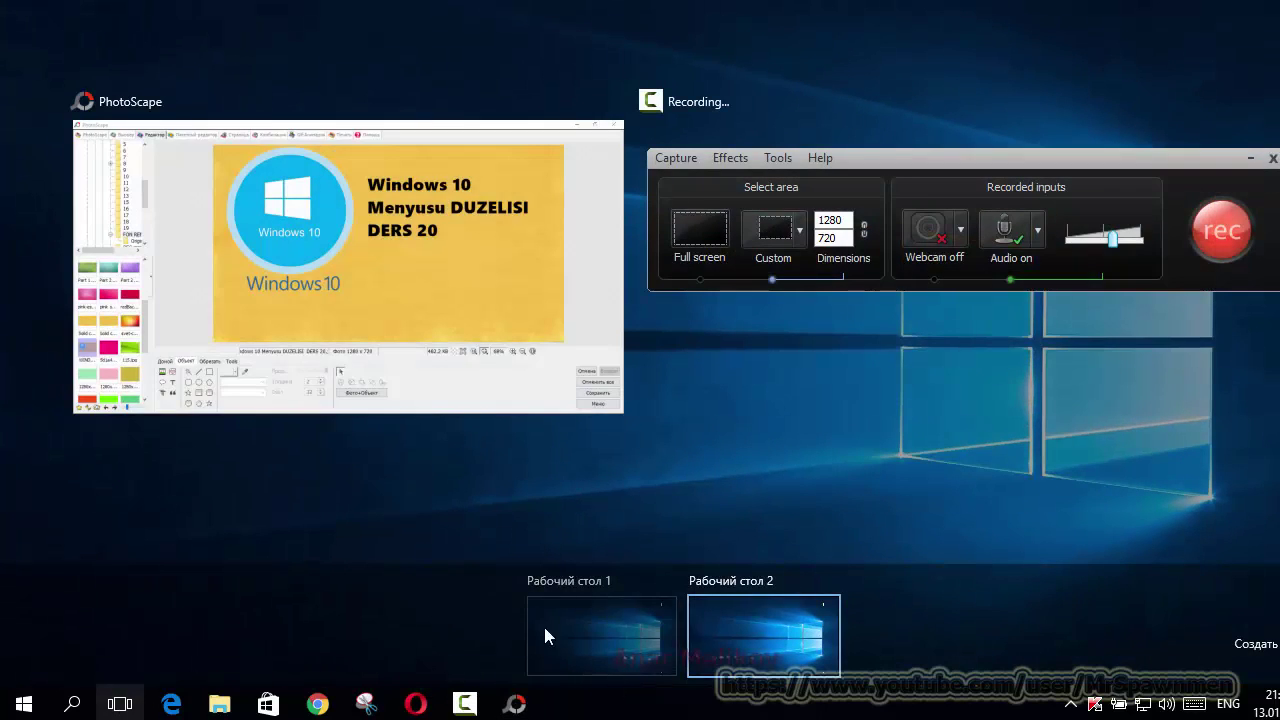
drag(487, 309, 671, 634)
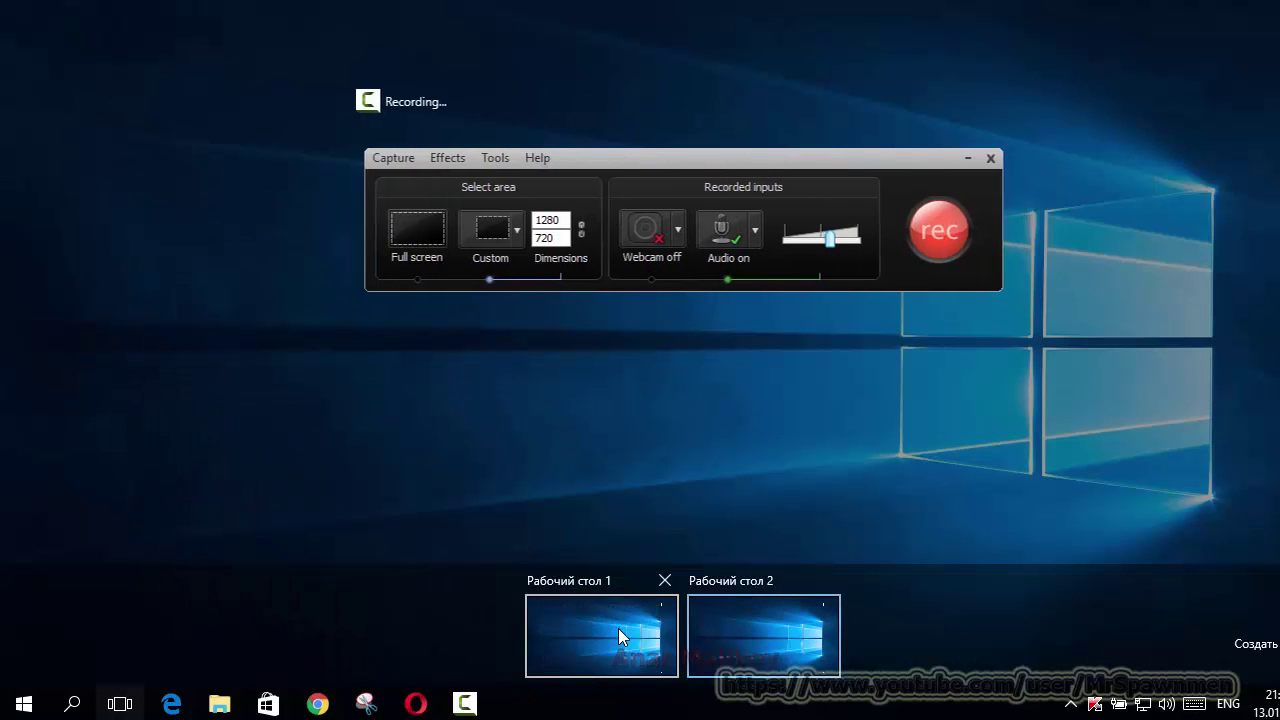
click(605, 625)
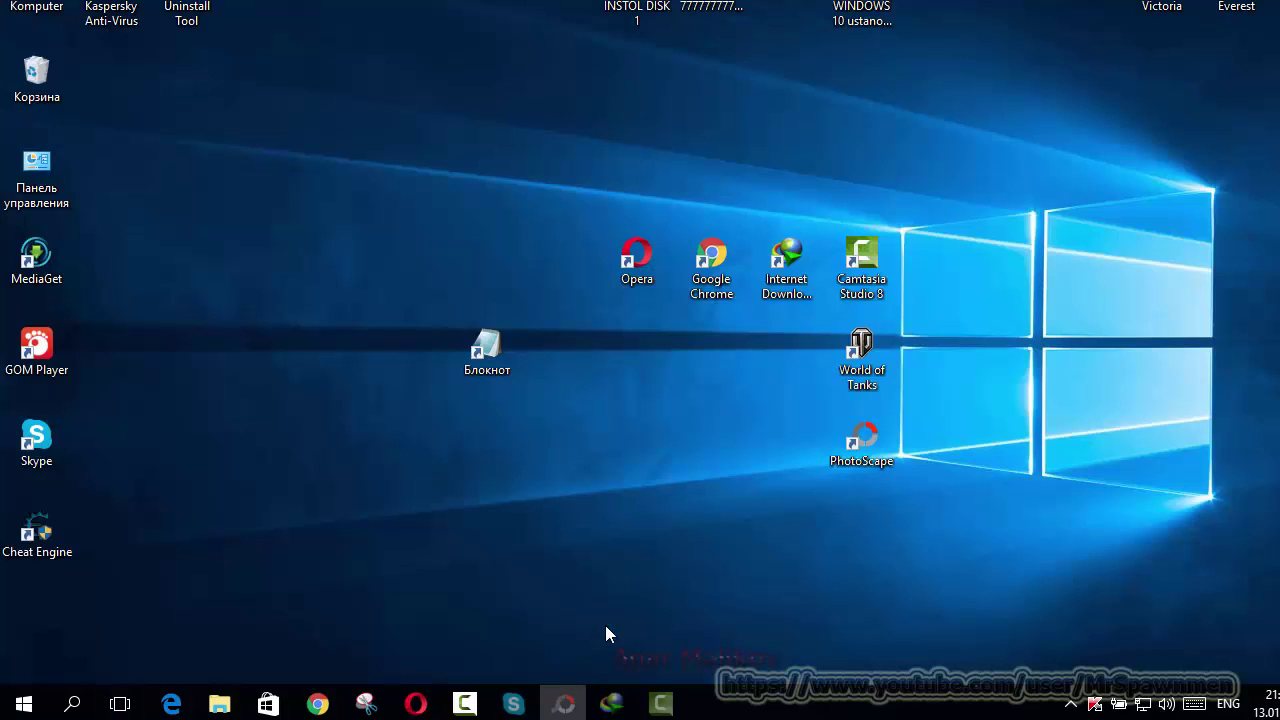
Add a third and a fourth virtual desktop, and visit Рабочий стол 3 and Рабочий стол 4
click(120, 704)
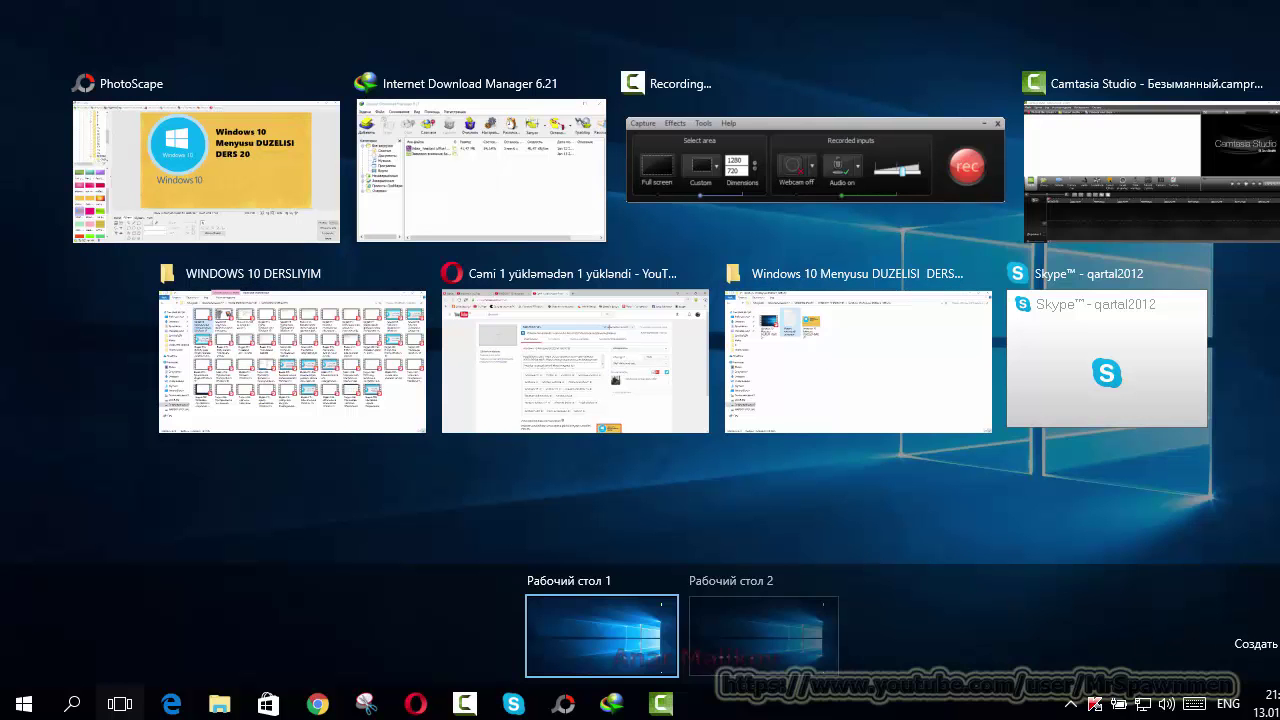
click(1255, 643)
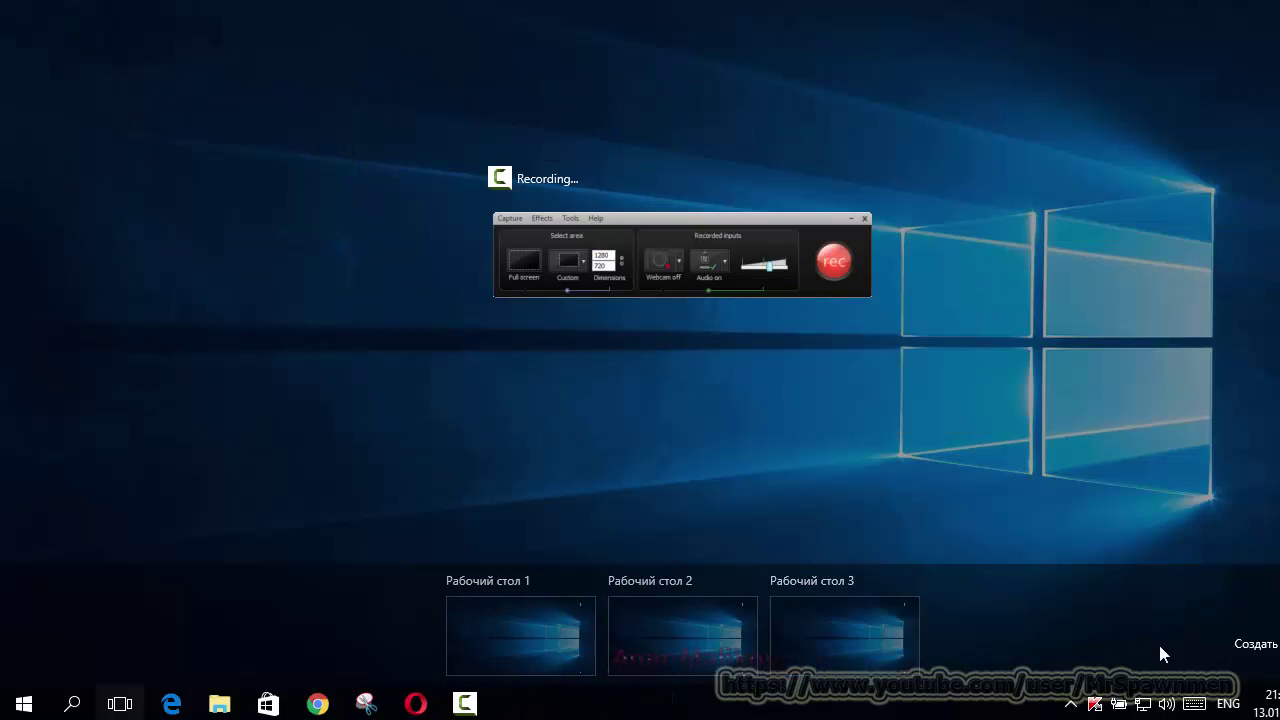
click(1160, 653)
click(862, 637)
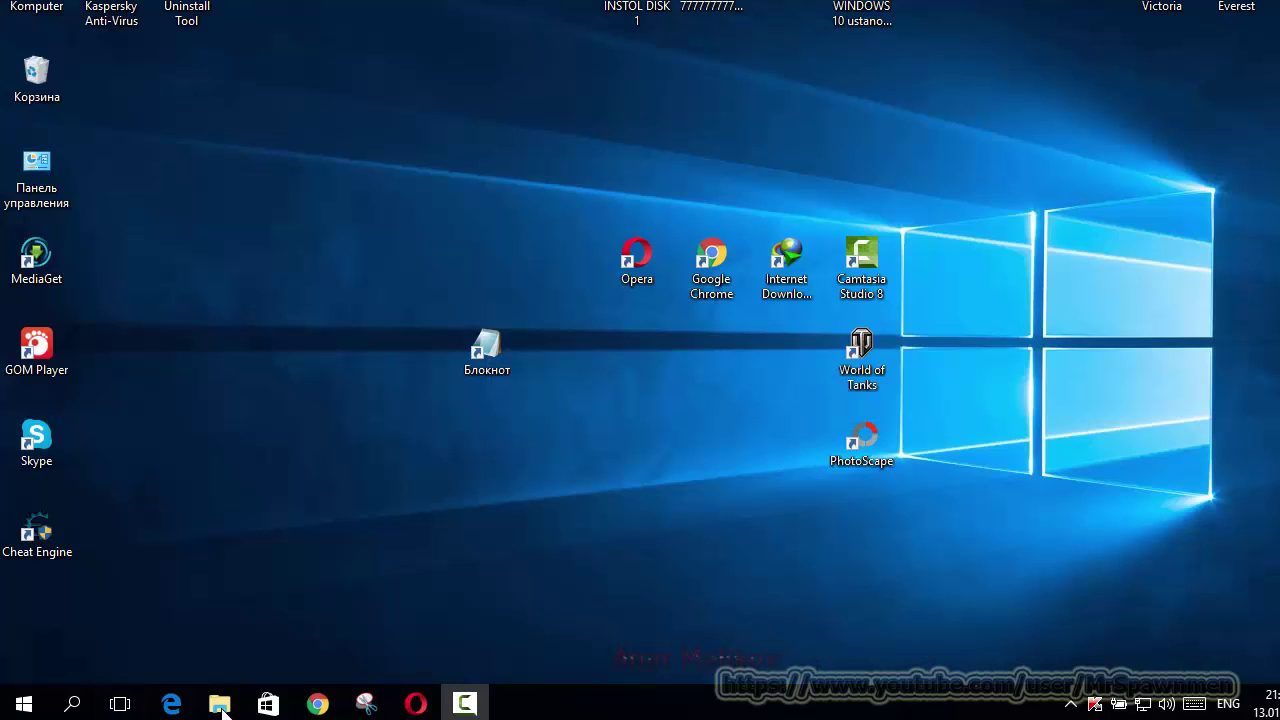
click(120, 704)
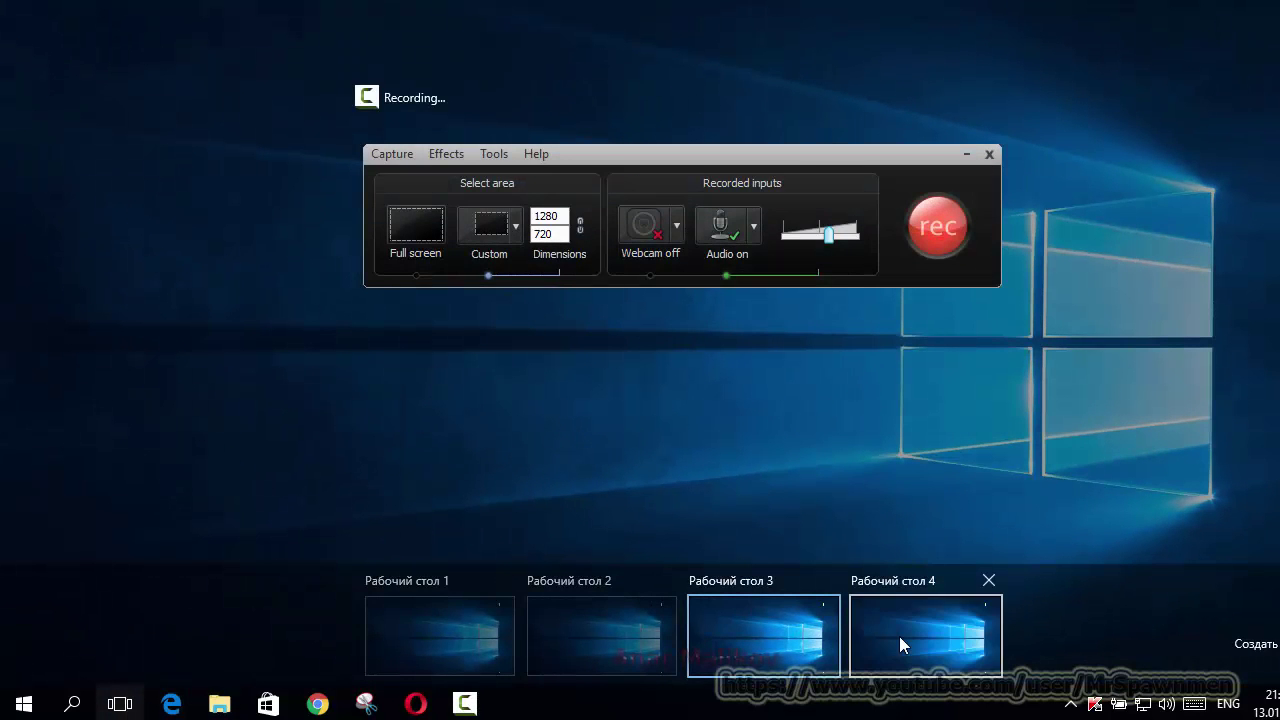
click(899, 636)
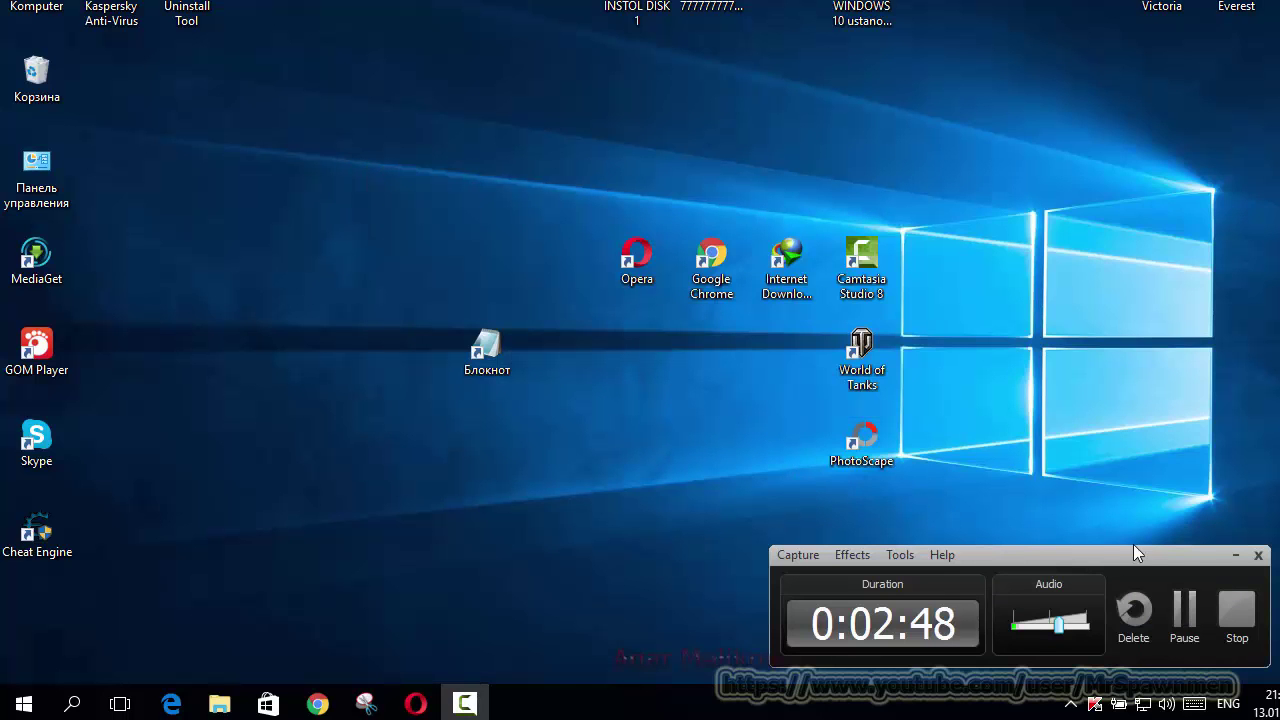
click(1236, 556)
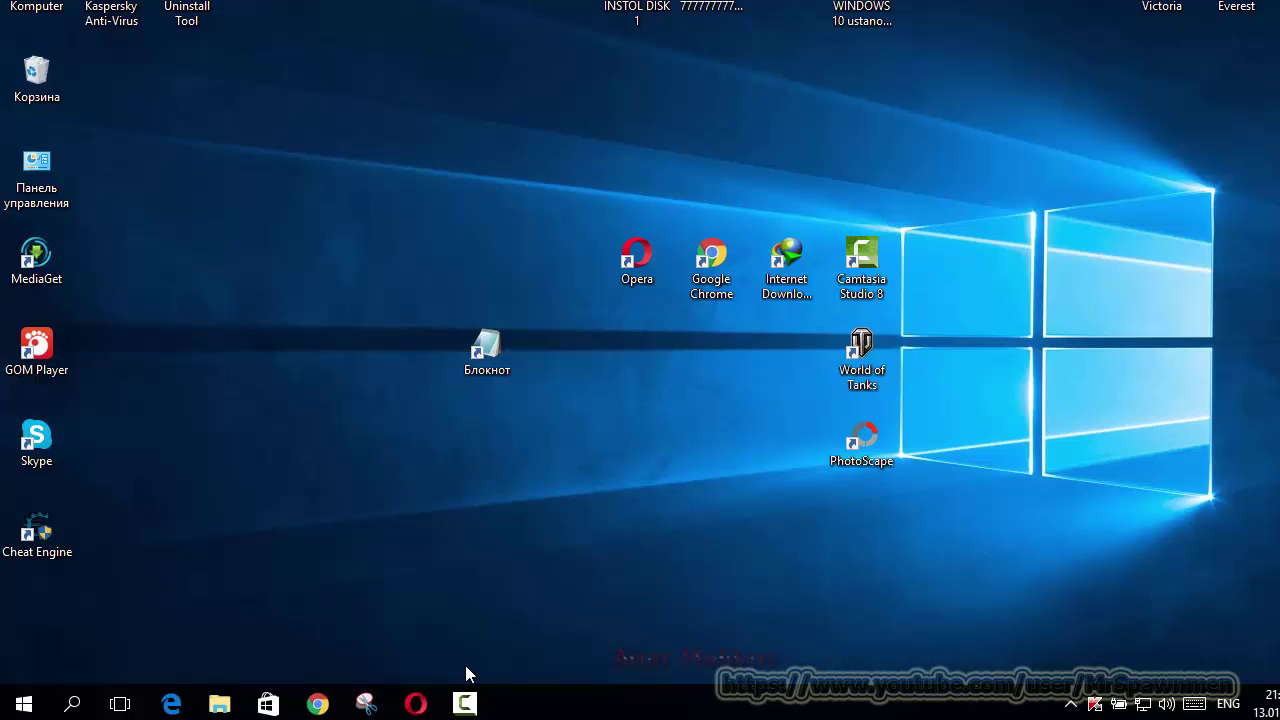
key(F10)
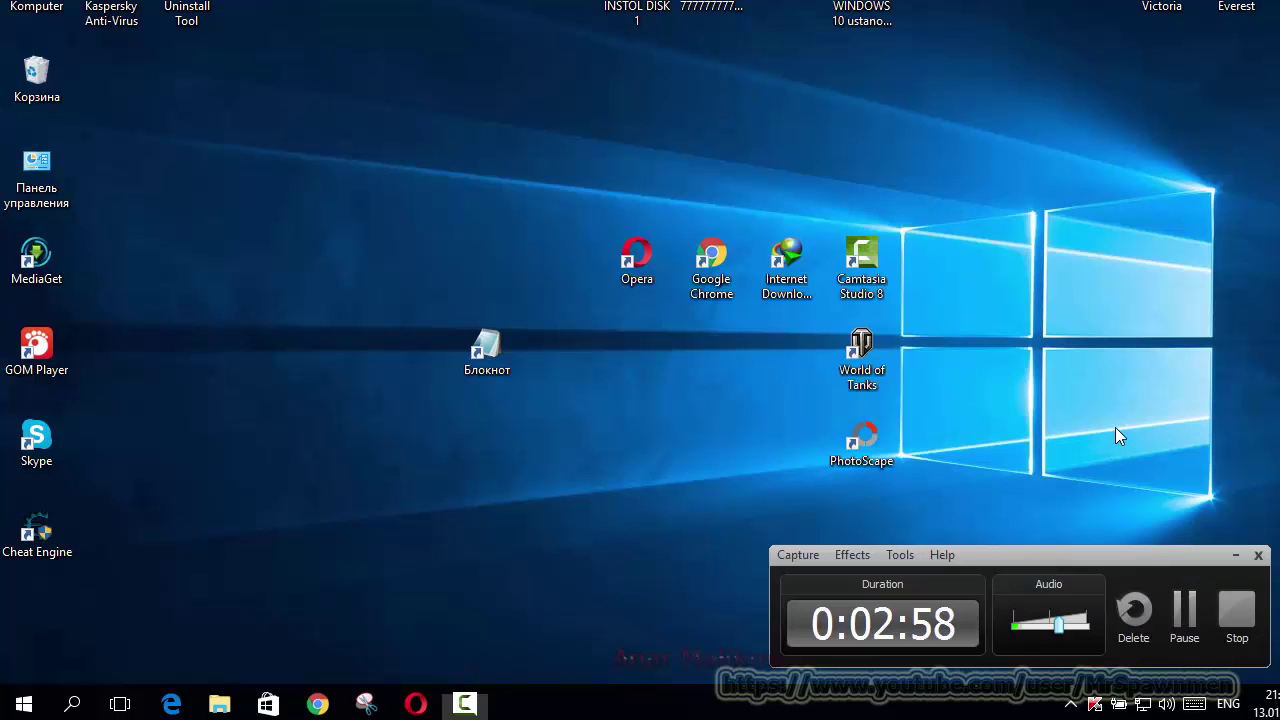
click(1236, 554)
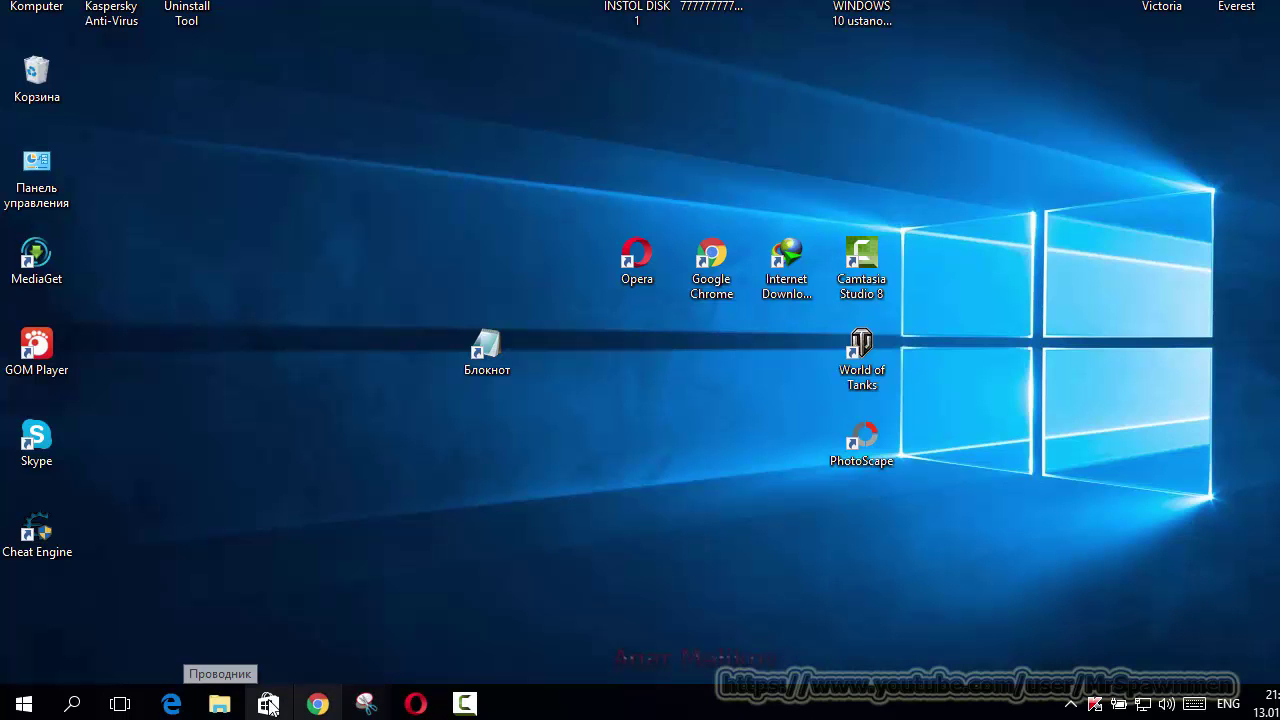
Return to Рабочий стол 1 through Task View
click(121, 705)
click(424, 647)
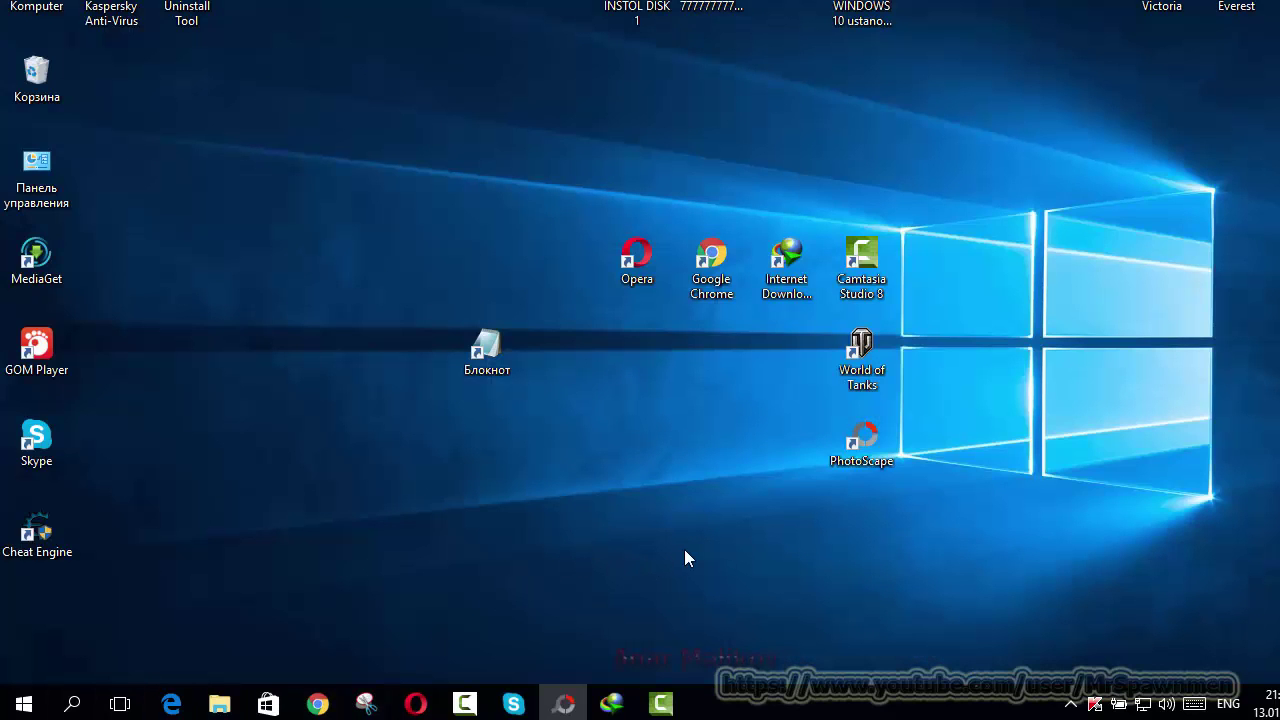
Cycle through the open windows to bring Skype to the front, and close its window
key(alt+Tab)
key(alt+Tab)
key(alt+Tab)
key(alt+Tab)
key(alt+Tab)
key(alt+shift+Tab)
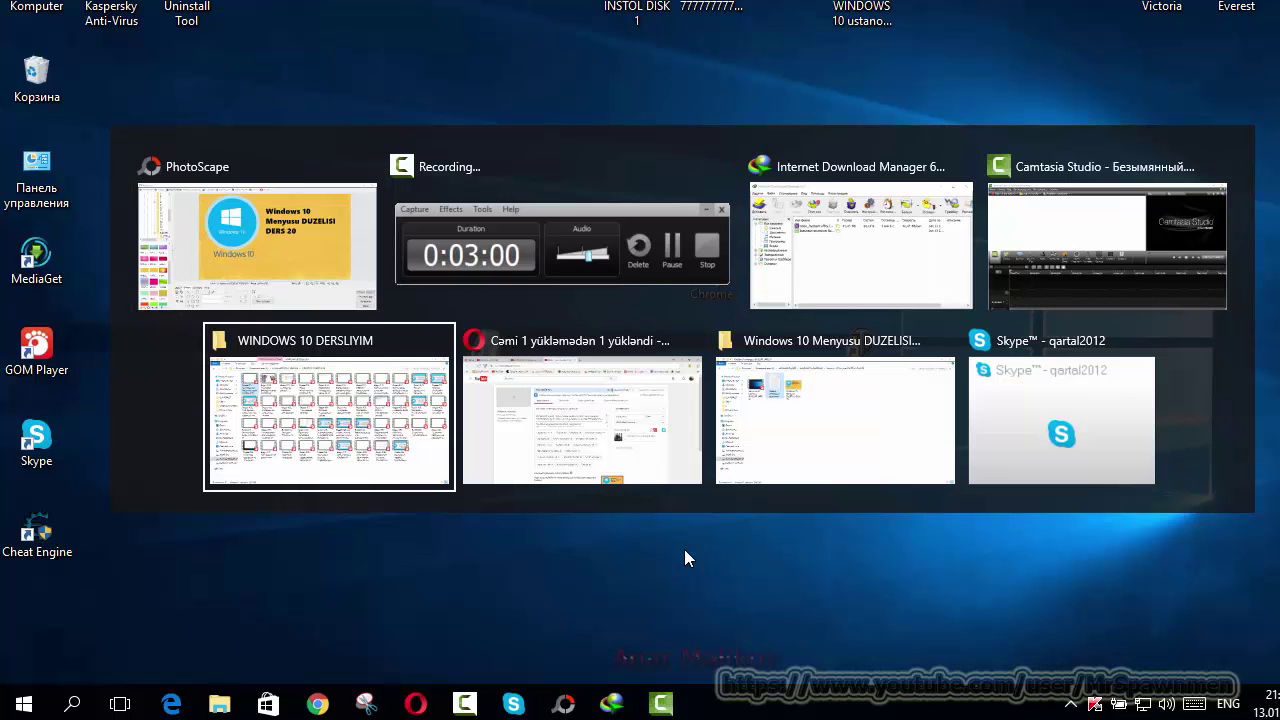
key(alt+Tab)
key(alt+Tab)
key(alt+Tab)
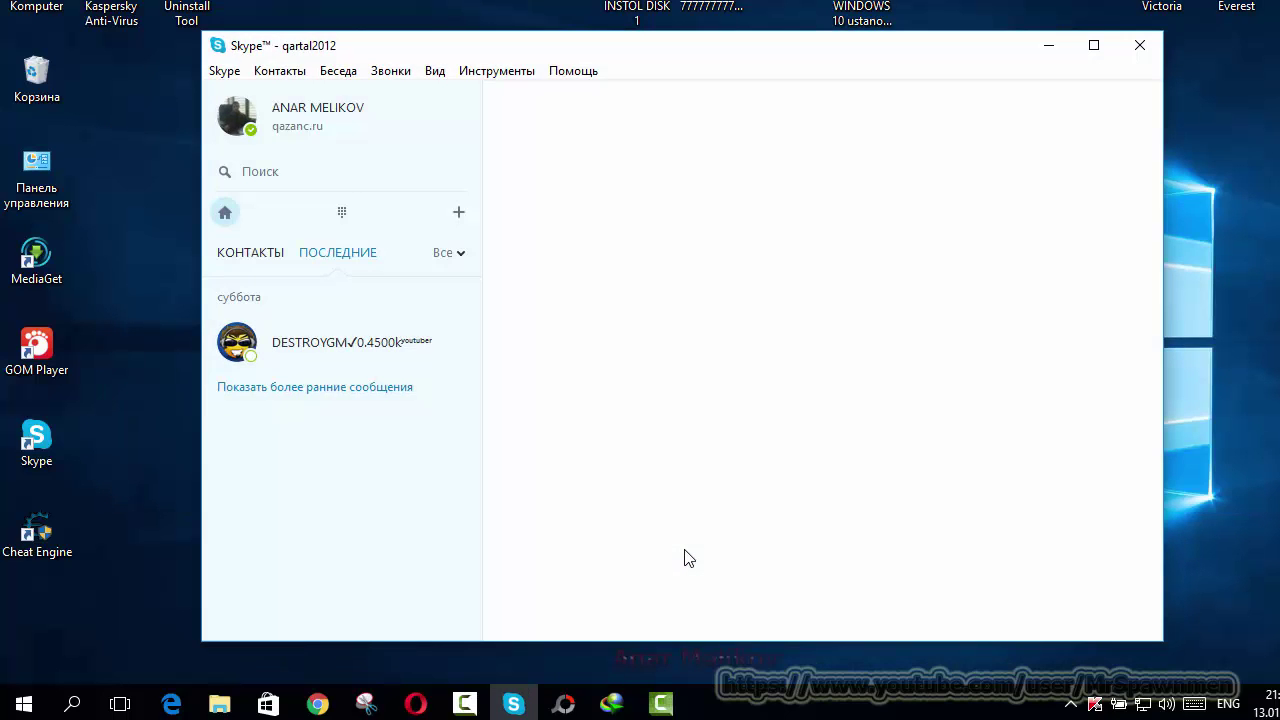
click(1136, 44)
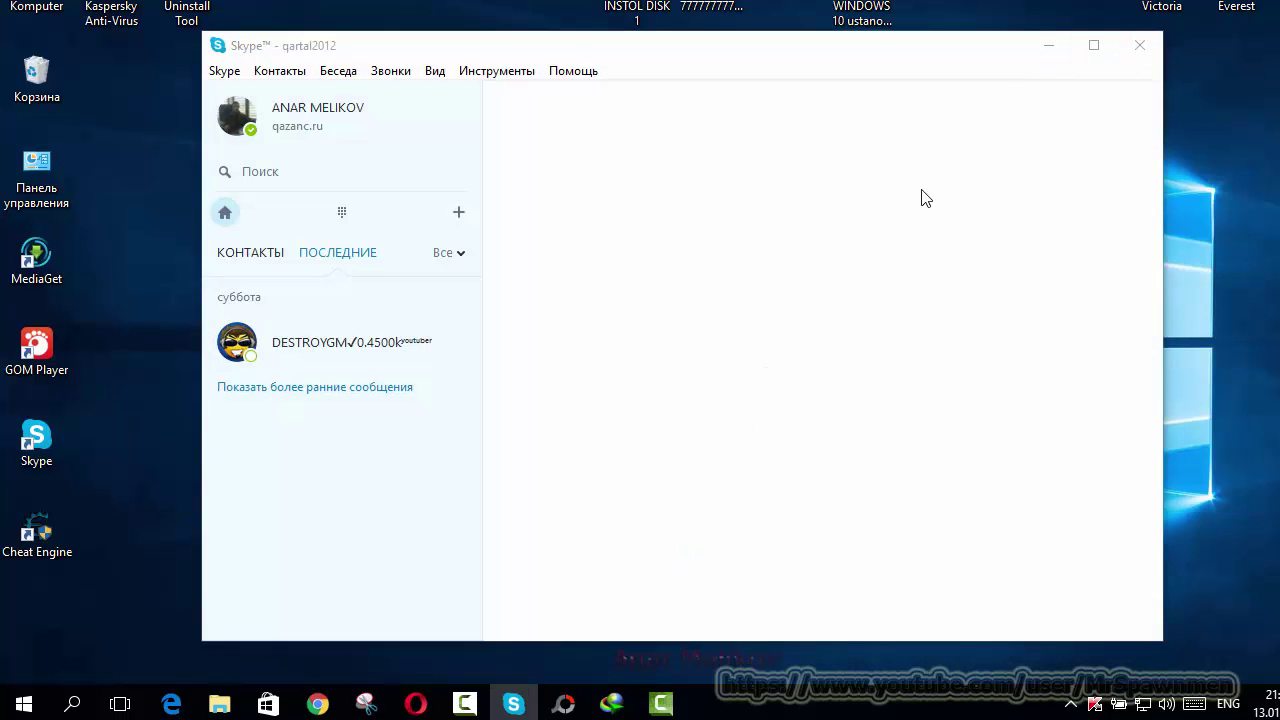